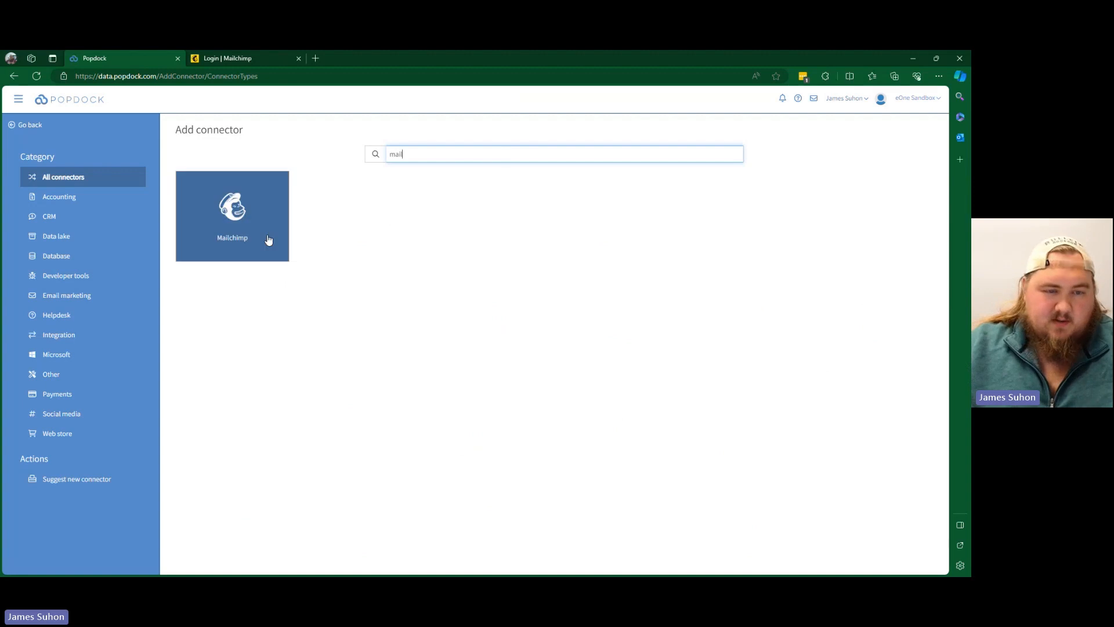
- Choose Mailchimp as the type of the new connector and open its setup form
left_click(264, 238)
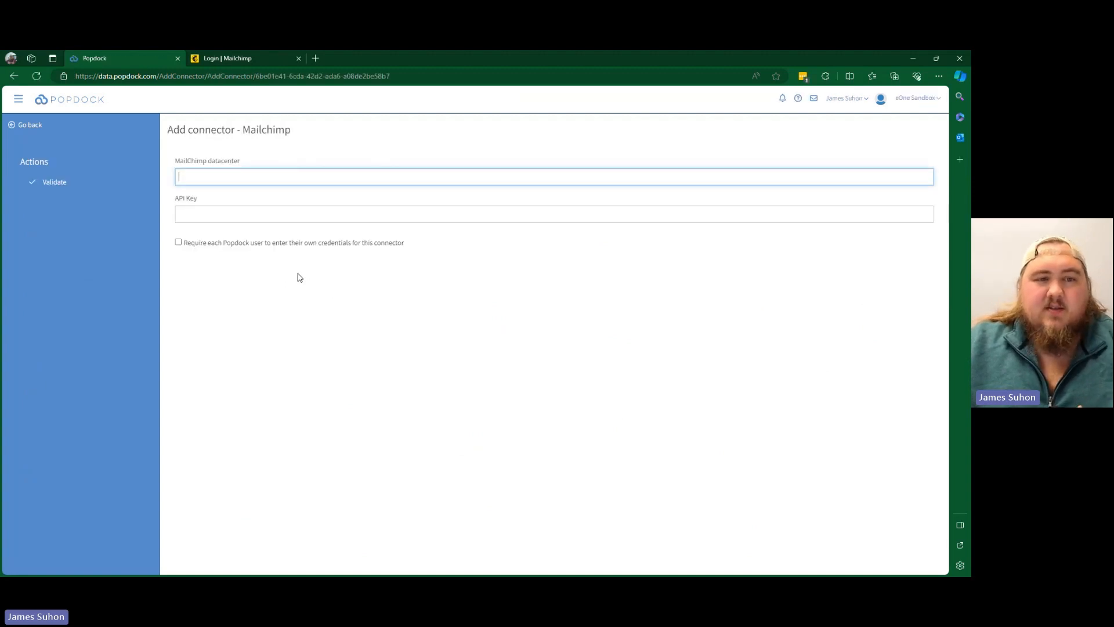
left_click_drag(243, 162, 144, 164)
left_click(236, 301)
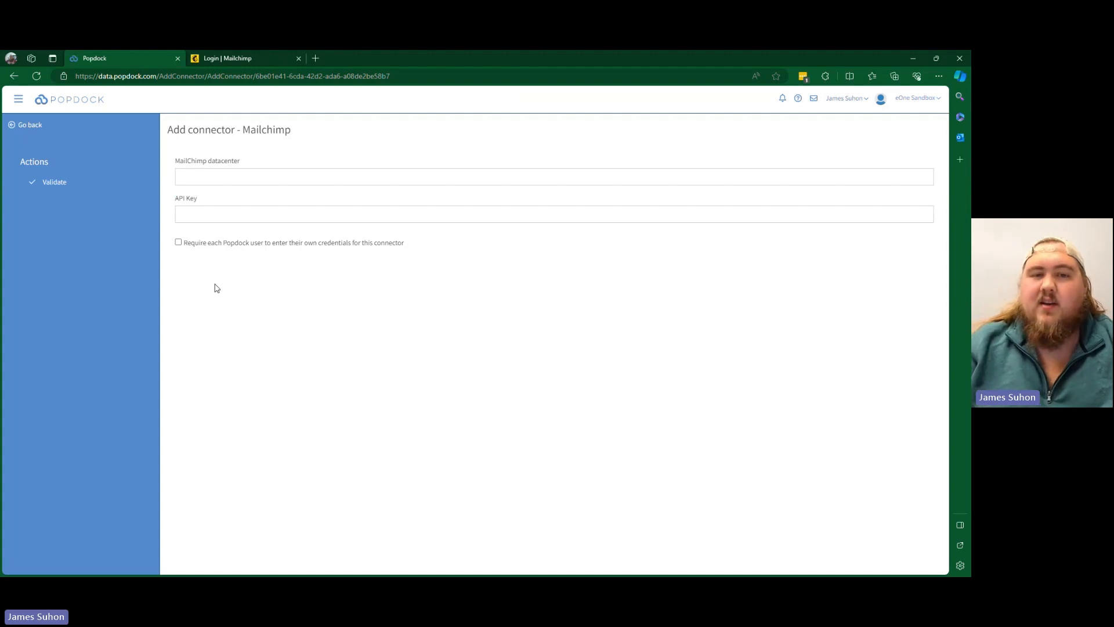
- Switch to Mailchimp and log in with the option to stay logged in enabled, postponing the account verification setup
left_click(249, 60)
left_click(387, 360)
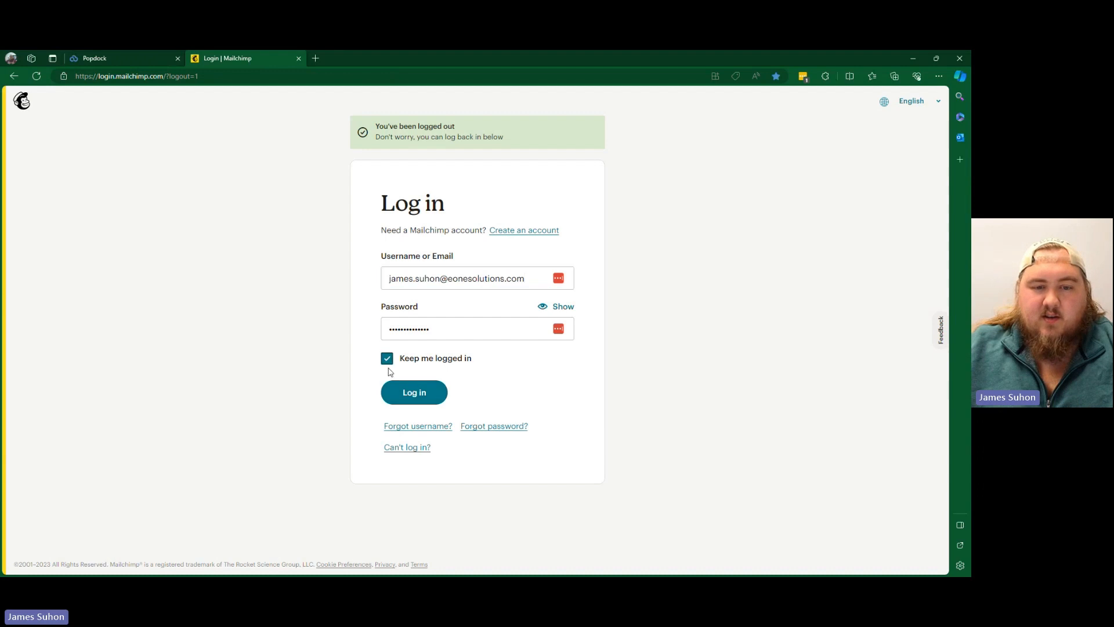
left_click(414, 393)
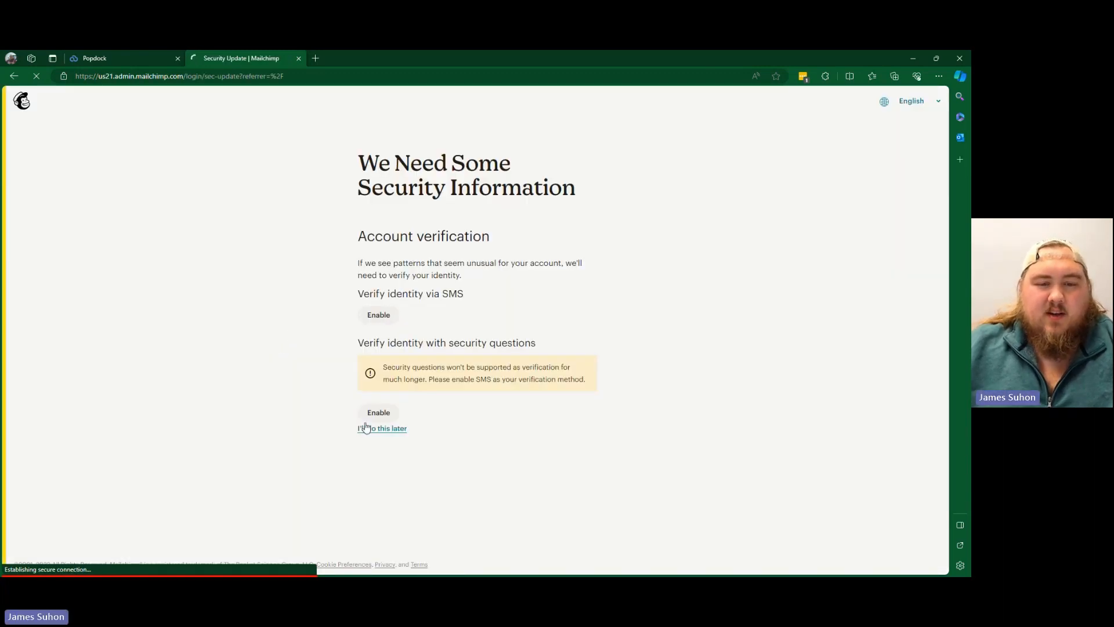
left_click(362, 428)
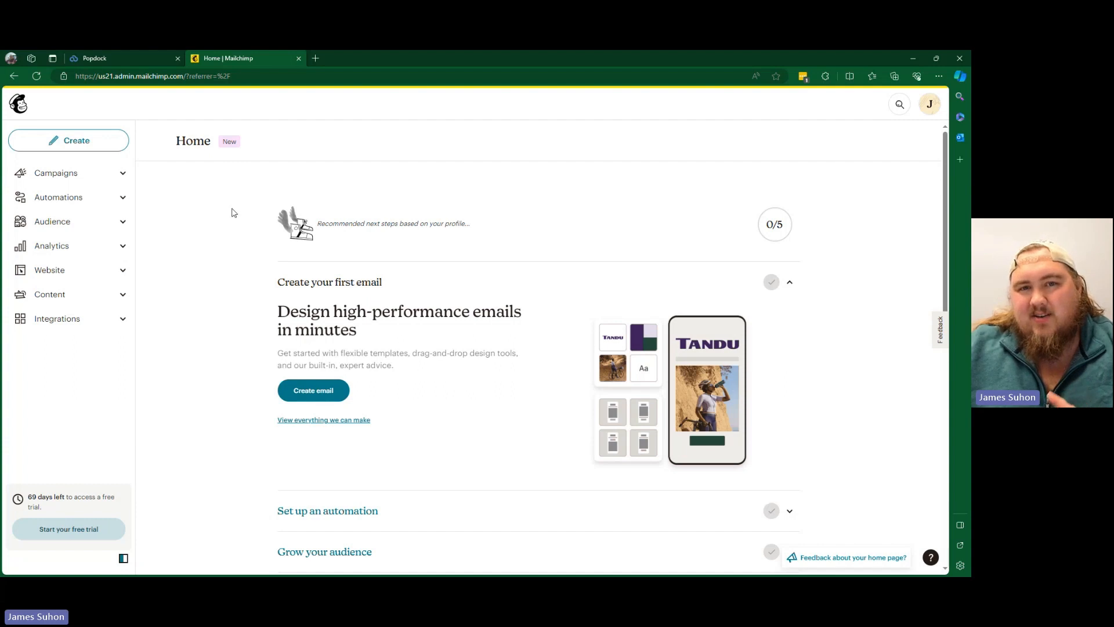
- Open the list of existing API keys from the Mailchimp account profile
left_click(930, 107)
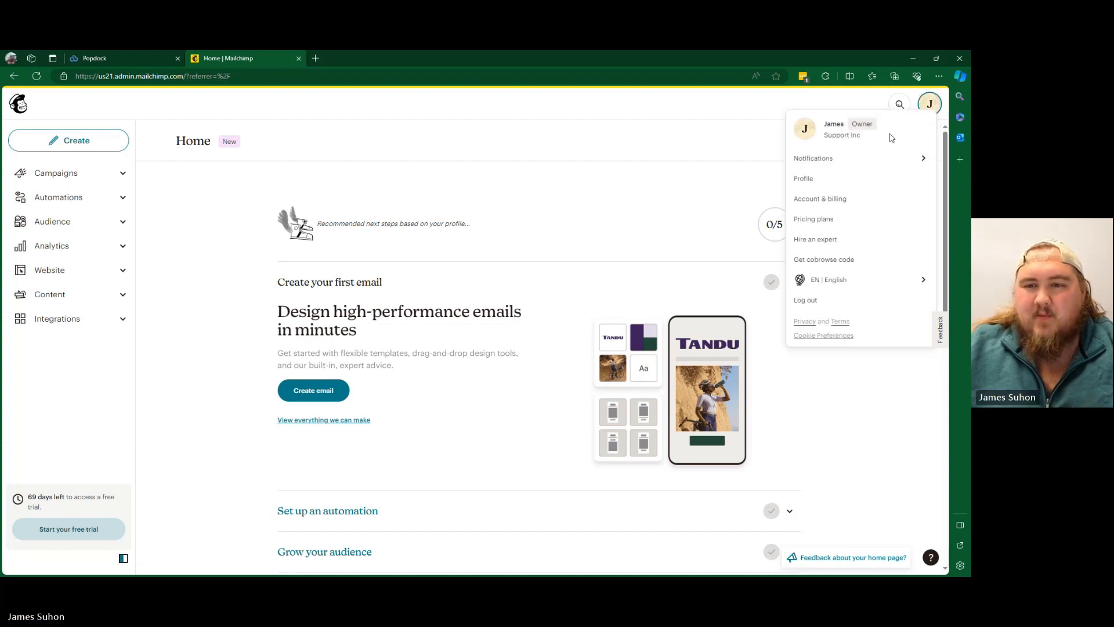
left_click(818, 182)
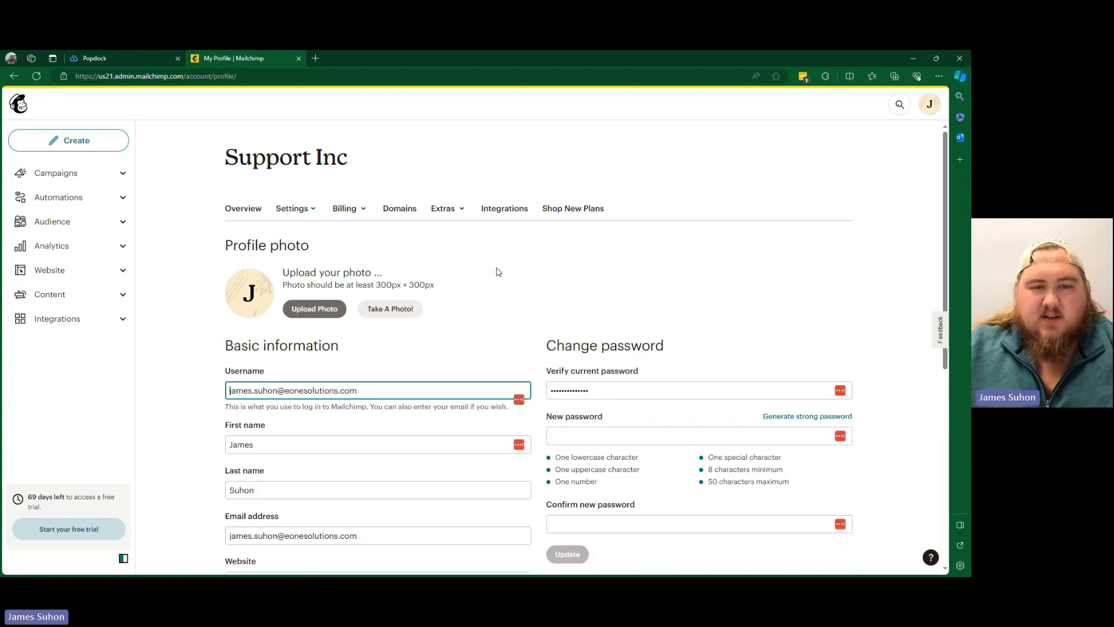
left_click(459, 210)
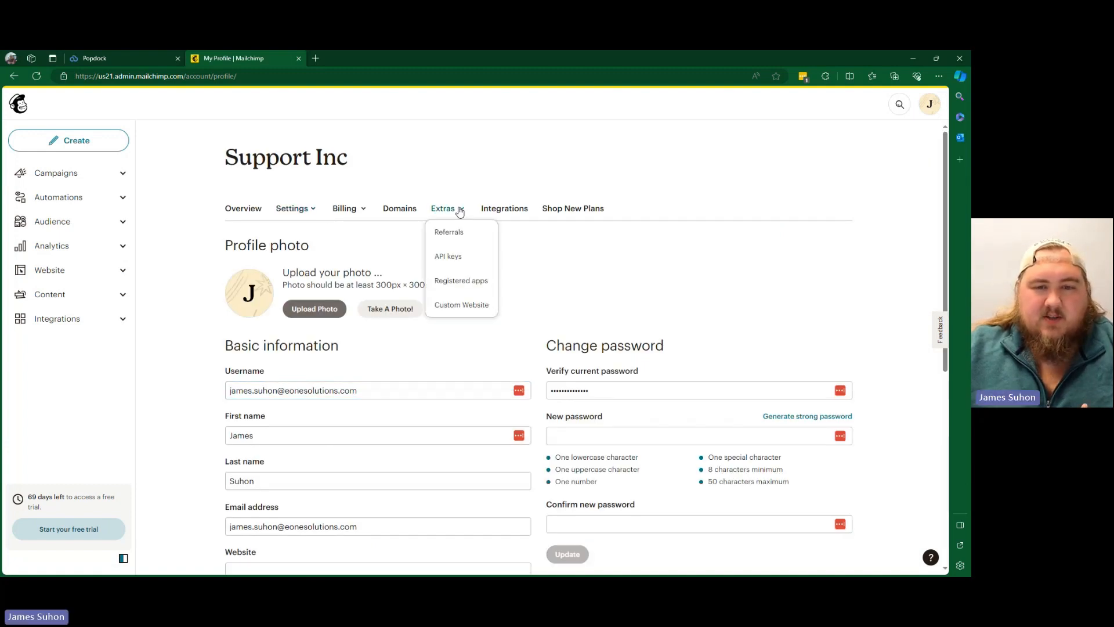
left_click(451, 258)
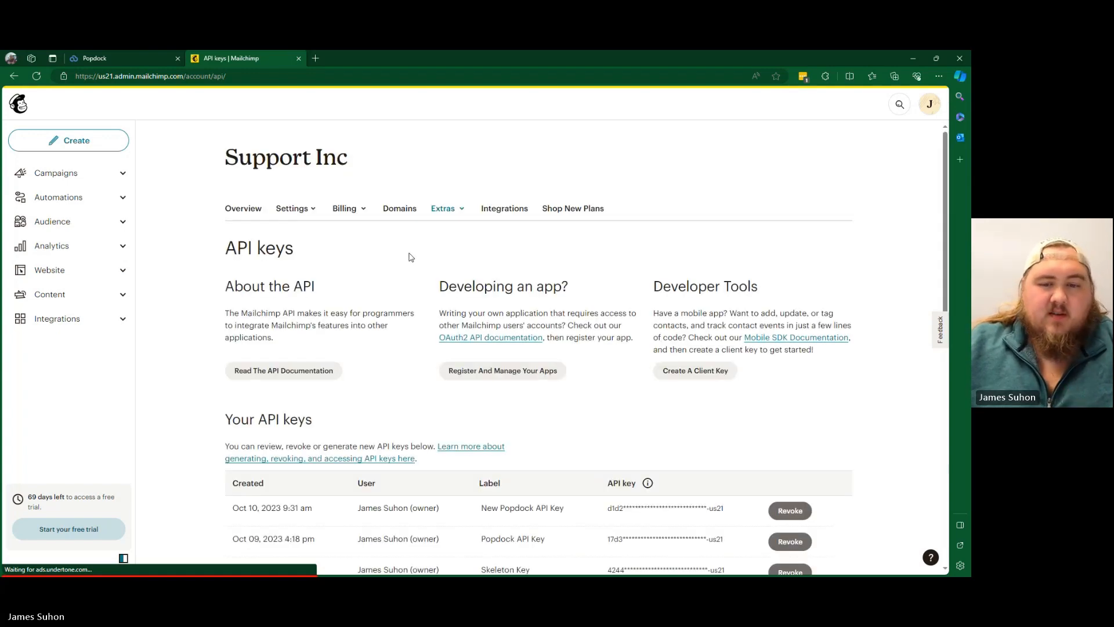
scroll(411, 257, "down", 3)
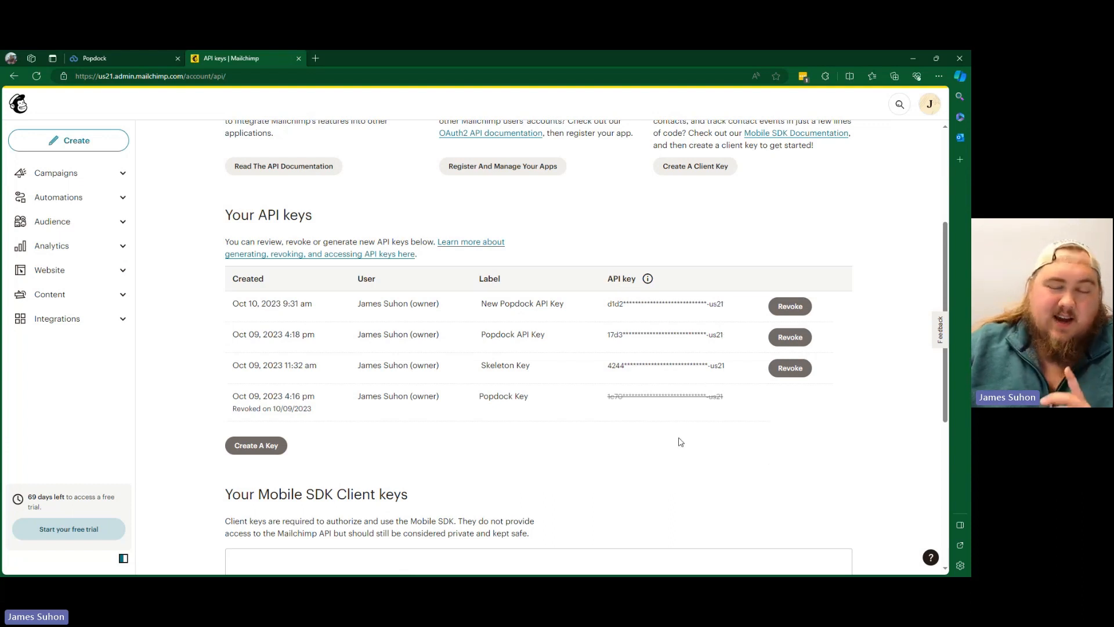
- Switch to Popdock and set the MailChimp datacenter to -us21 in the connector form
left_click(141, 57)
left_click(205, 177)
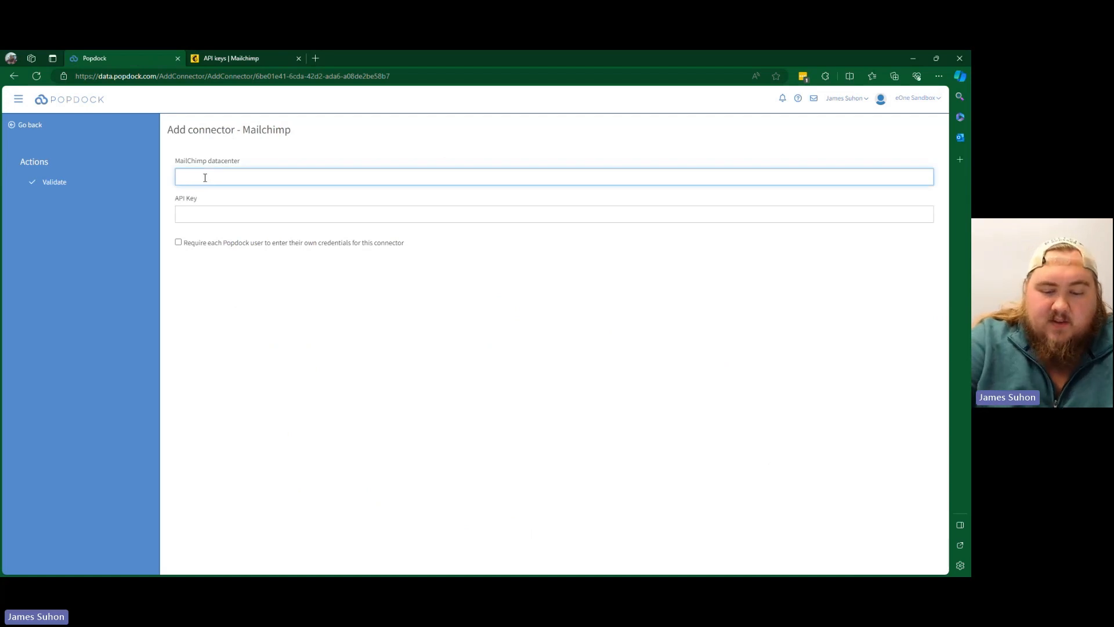
type("-us")
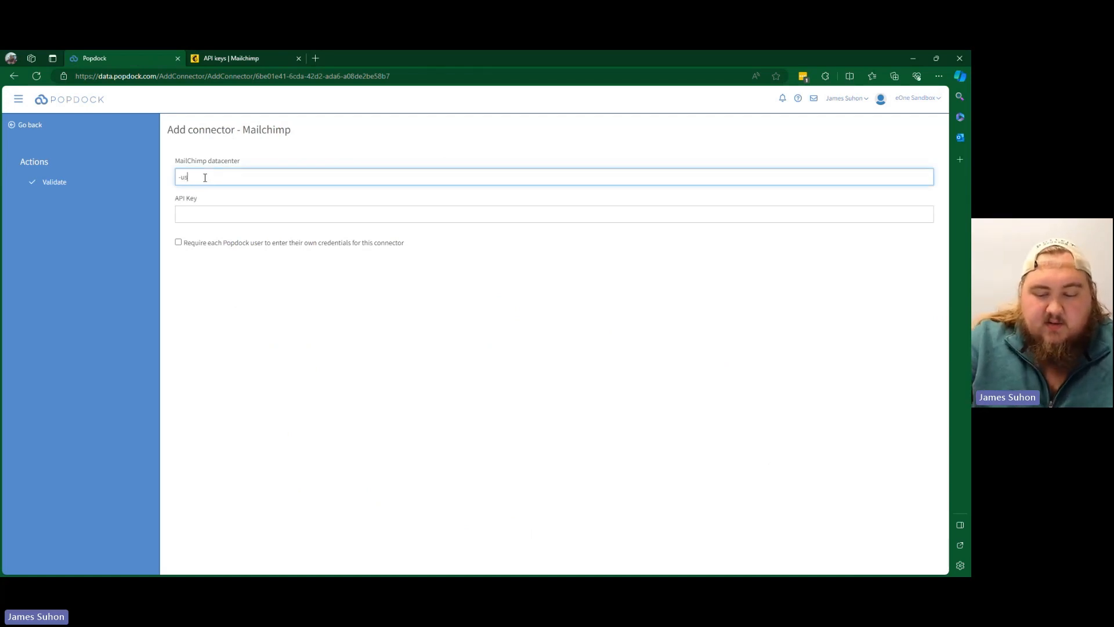
type("21")
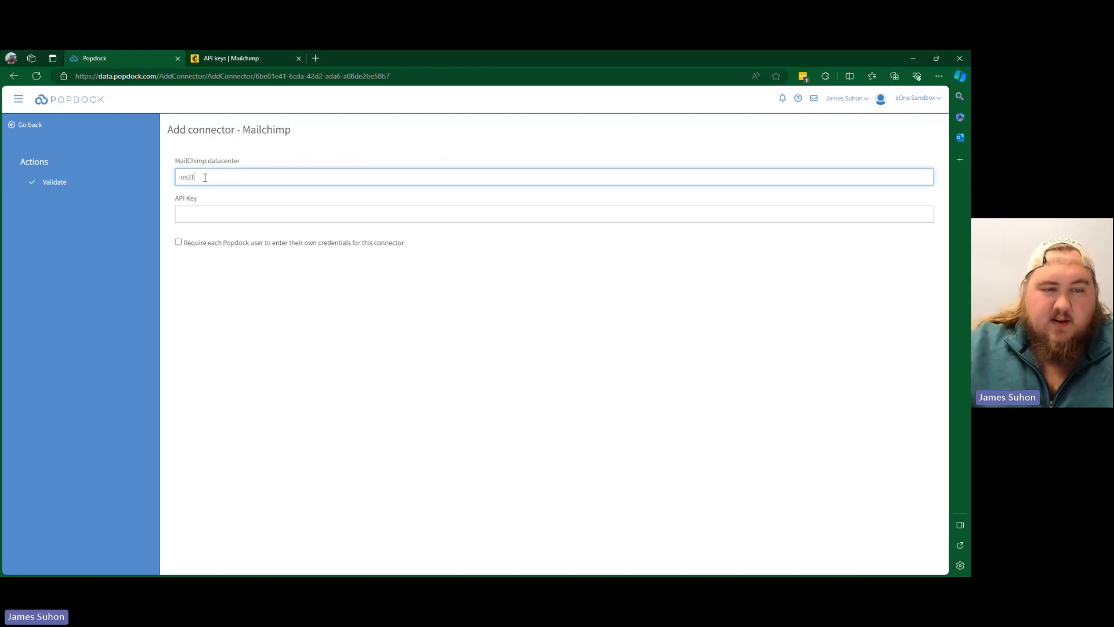
left_click(229, 214)
- Switch to Mailchimp and generate a new API key named "Skeleton Key Mailchimp to Popdock"
left_click(239, 59)
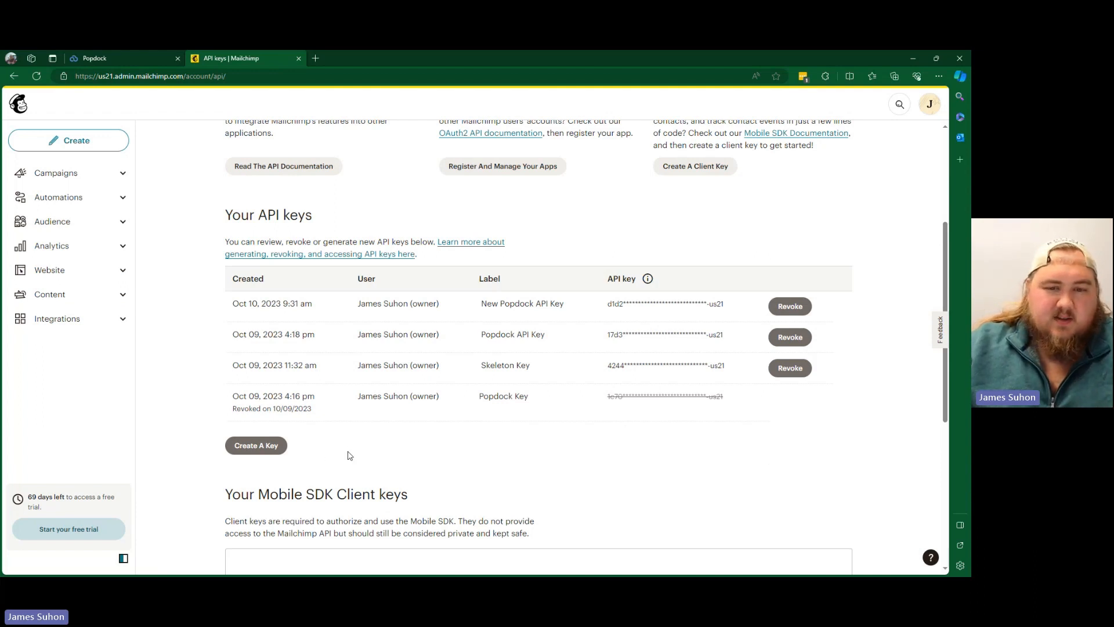
left_click(262, 451)
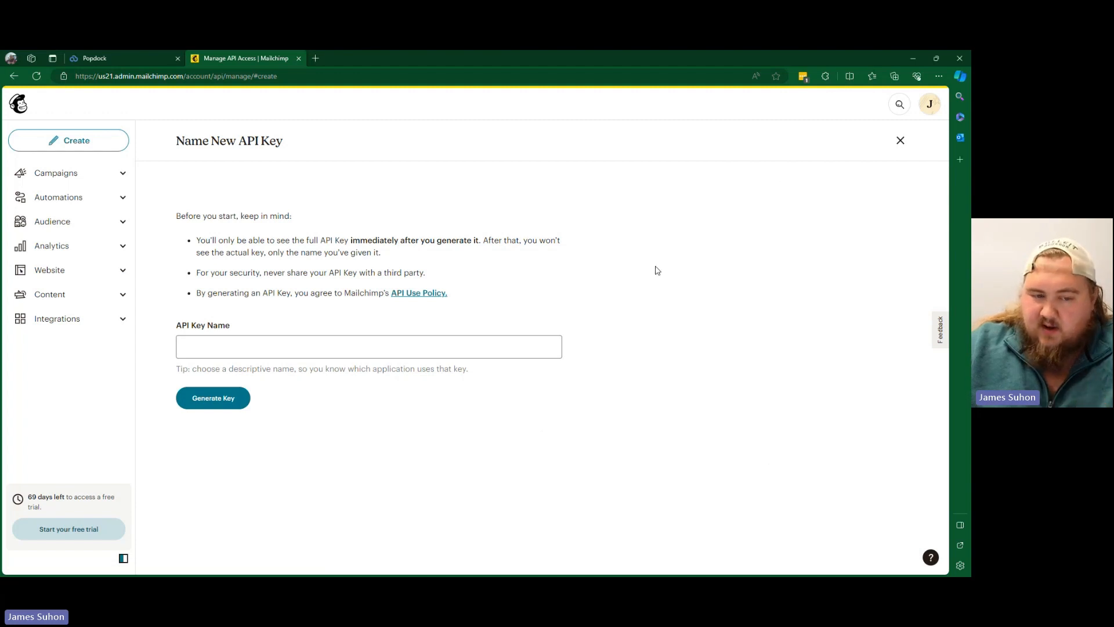
left_click(428, 353)
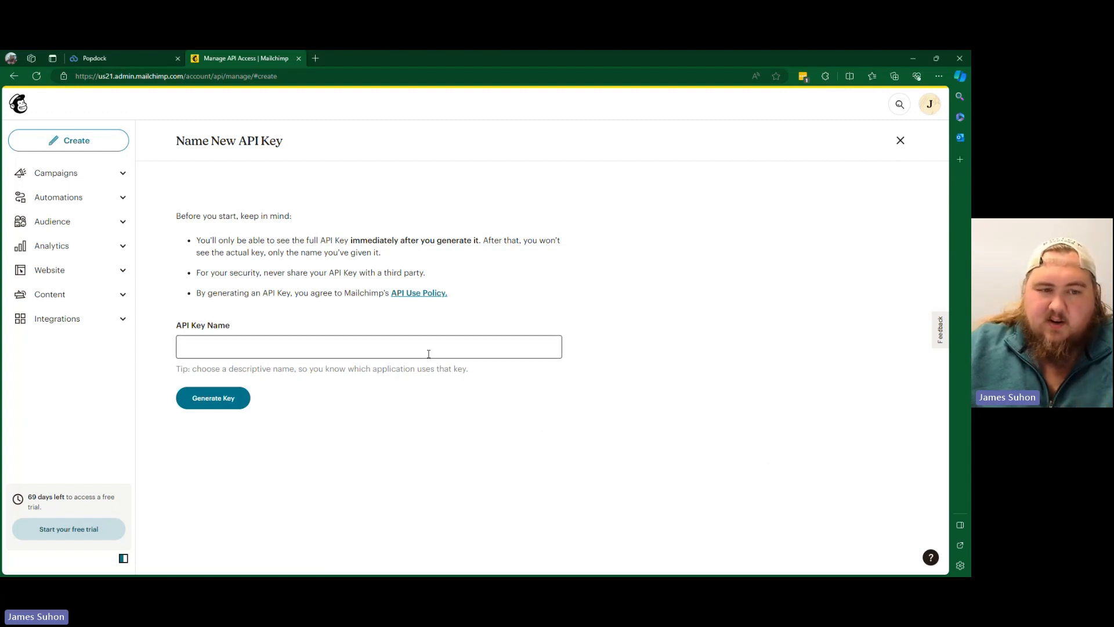
left_click(428, 354)
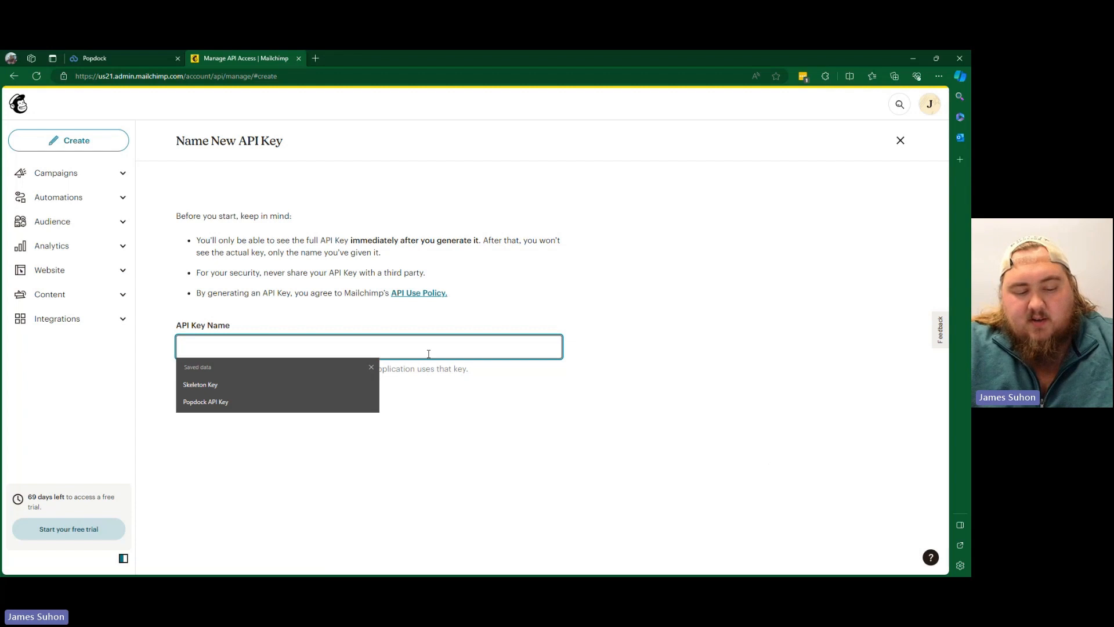
type("Skeleton Key")
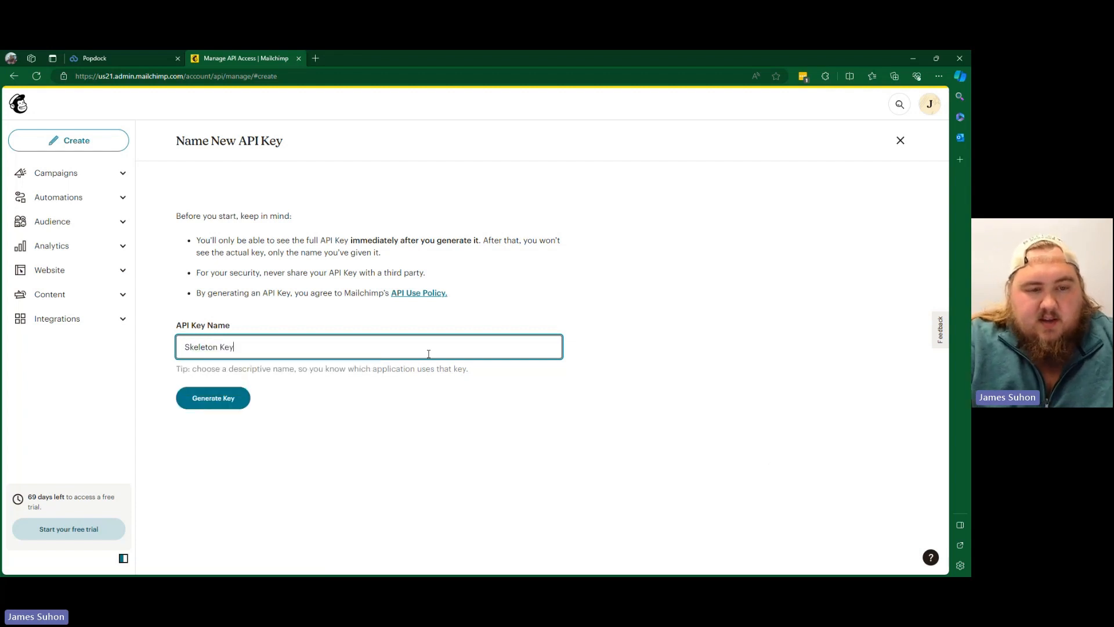
type(" Mail")
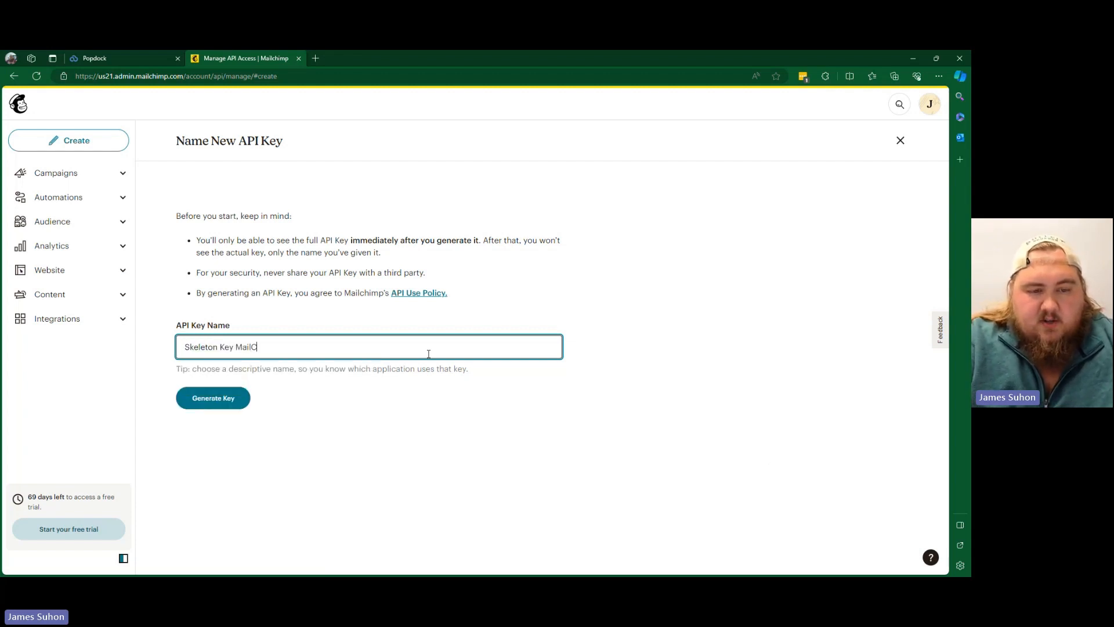
type("chimp")
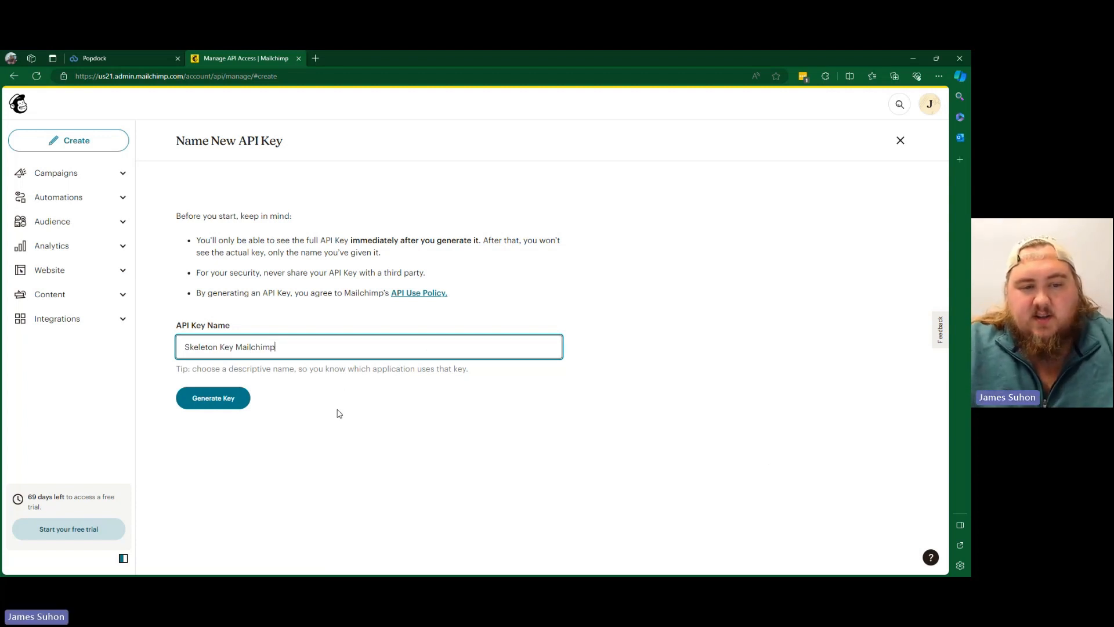
type("to Popdock")
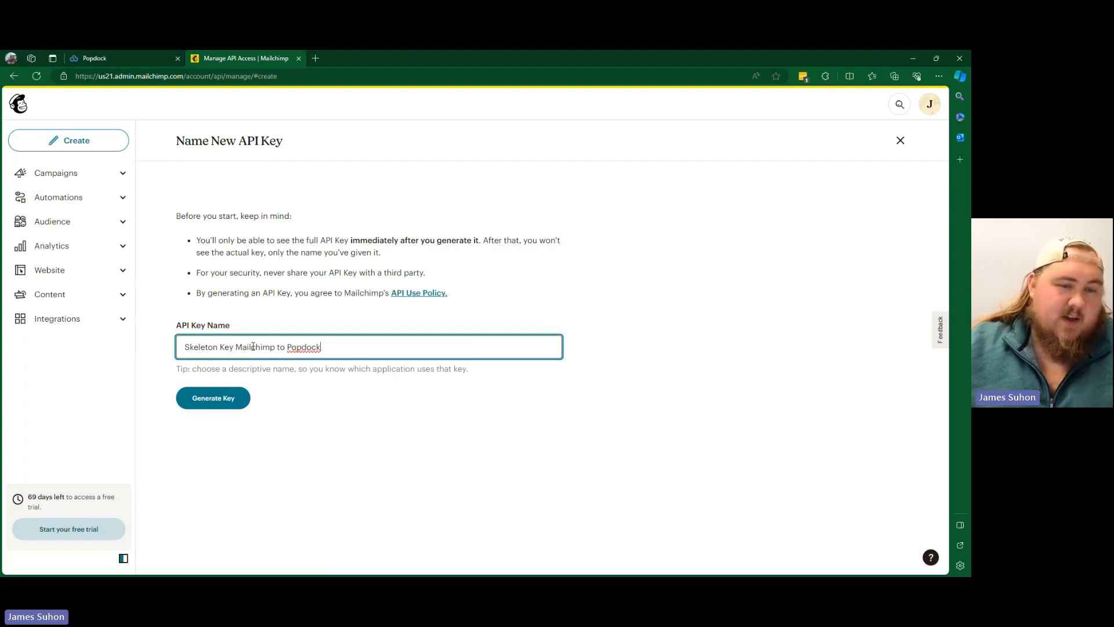
left_click(210, 398)
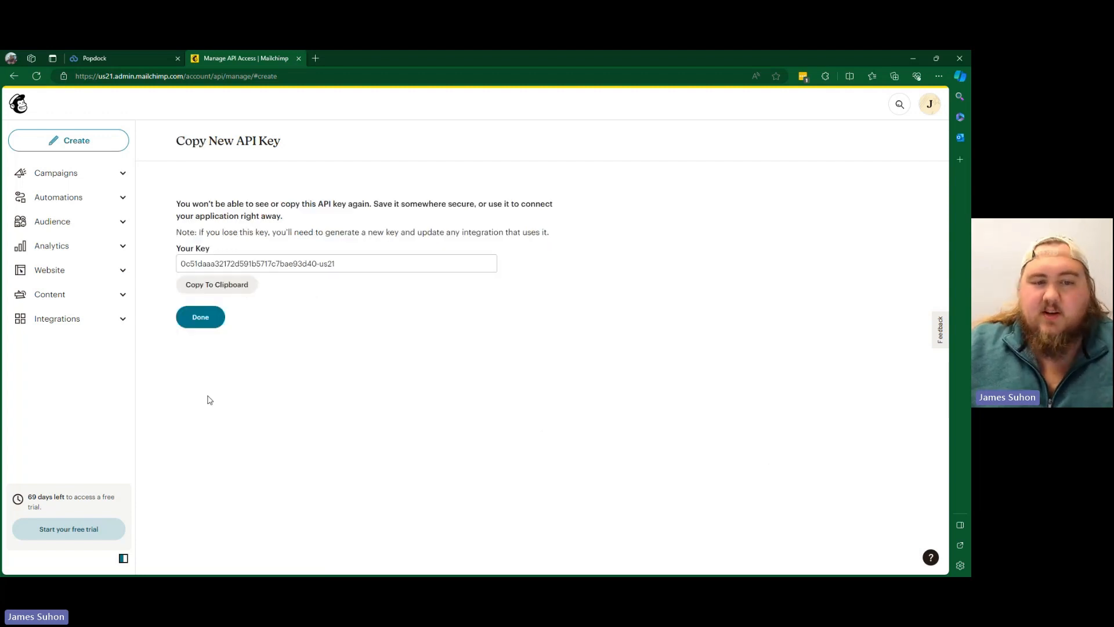
- Copy the newly generated API key to the clipboard and return to the list of API keys
left_click(323, 264)
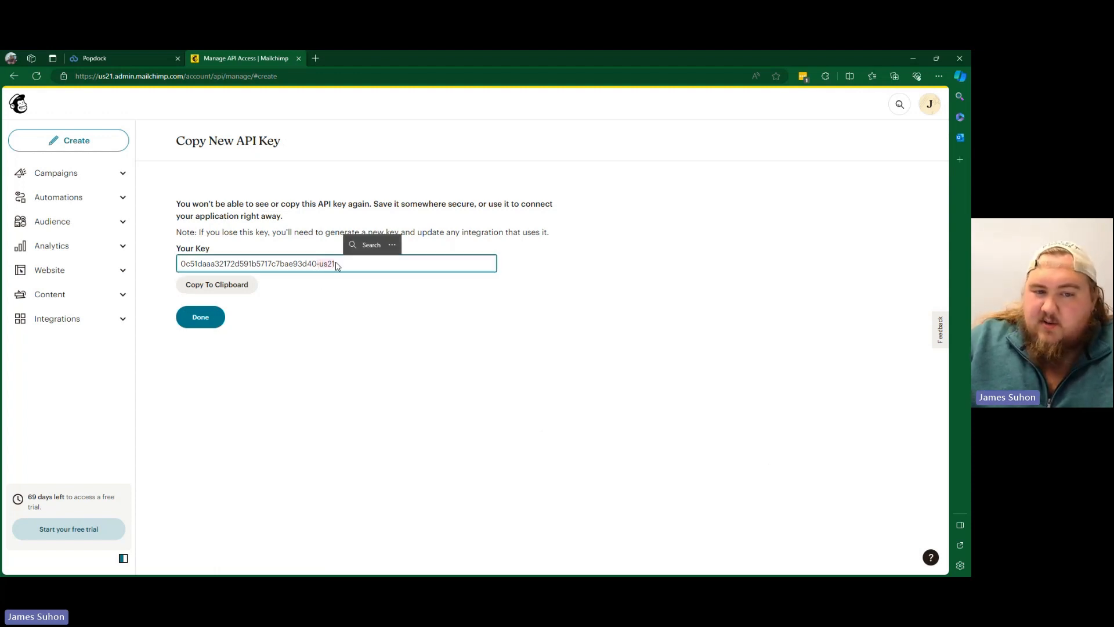
left_click(341, 292)
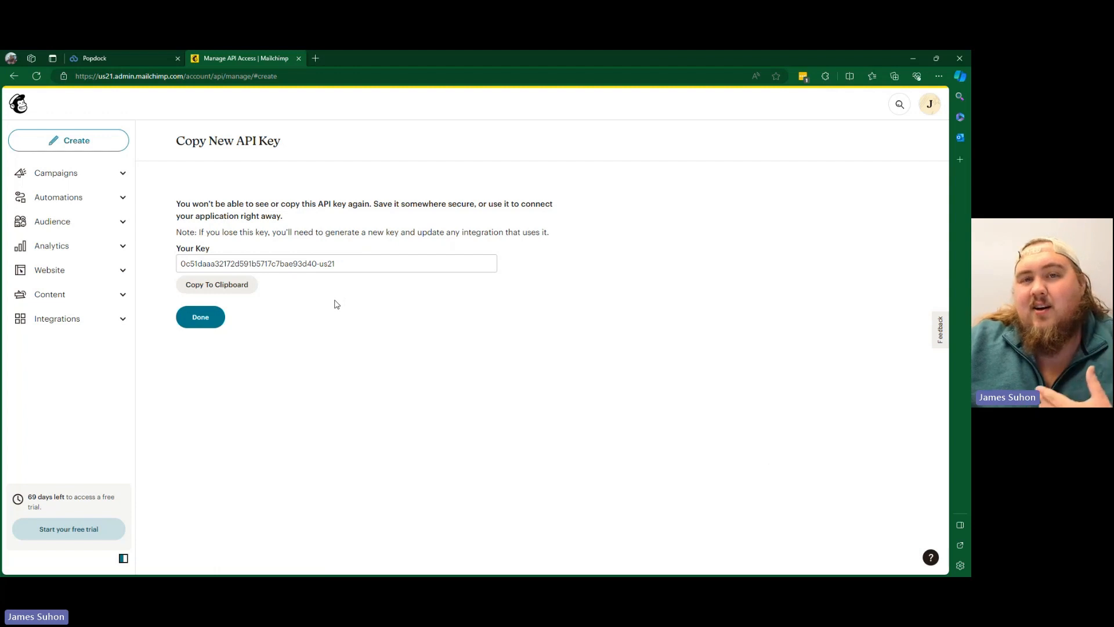
left_click(242, 288)
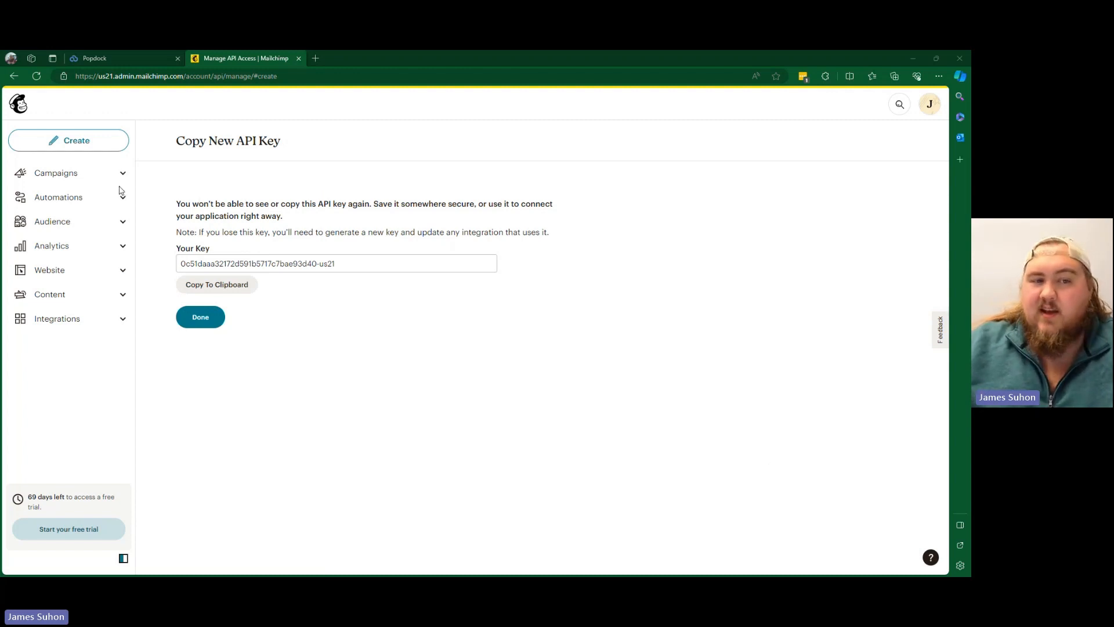
left_click(773, 174)
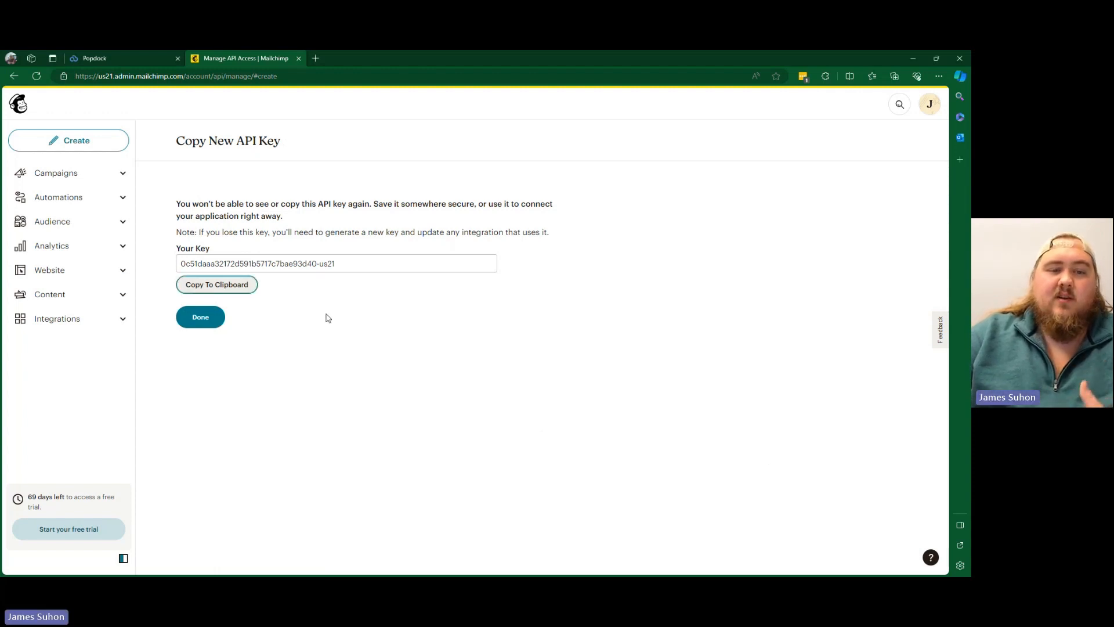
left_click(200, 320)
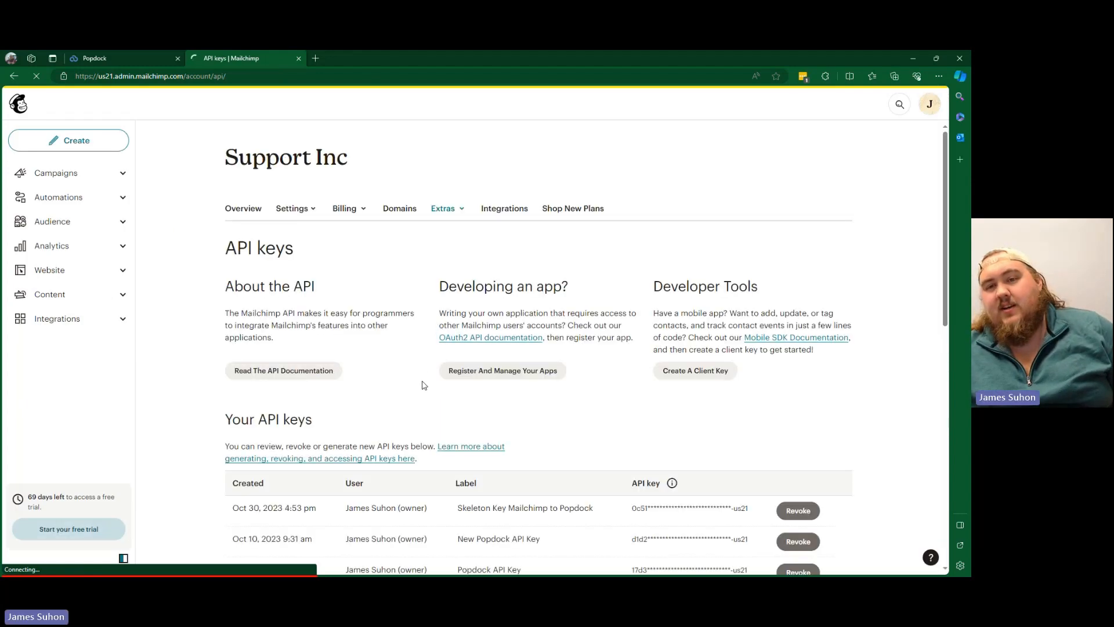
scroll(423, 386, "down", 3)
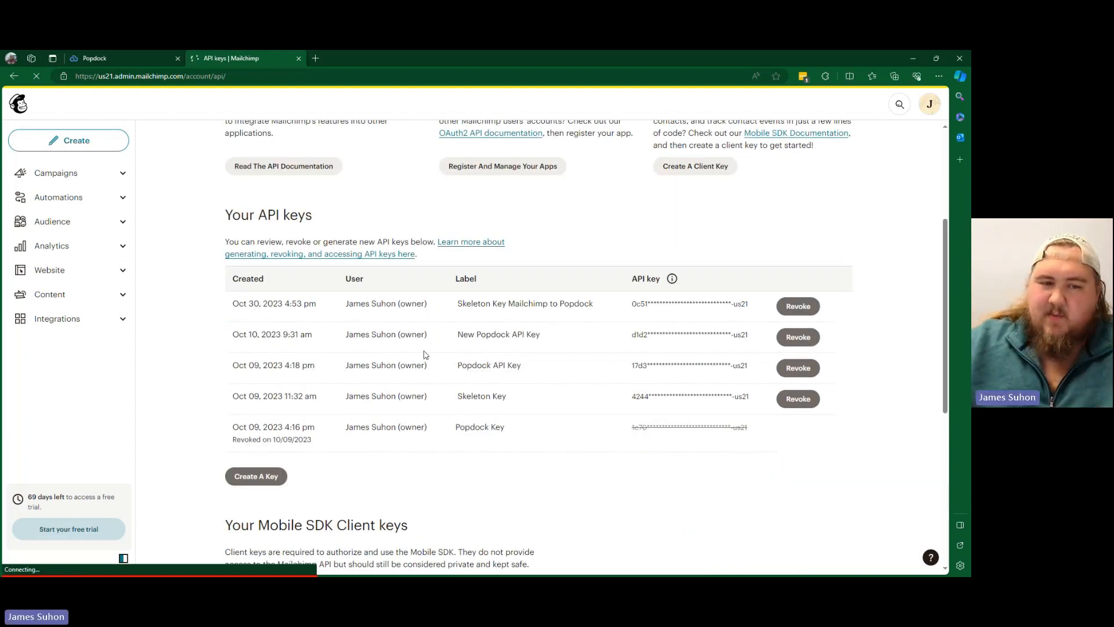
left_click_drag(232, 306, 317, 306)
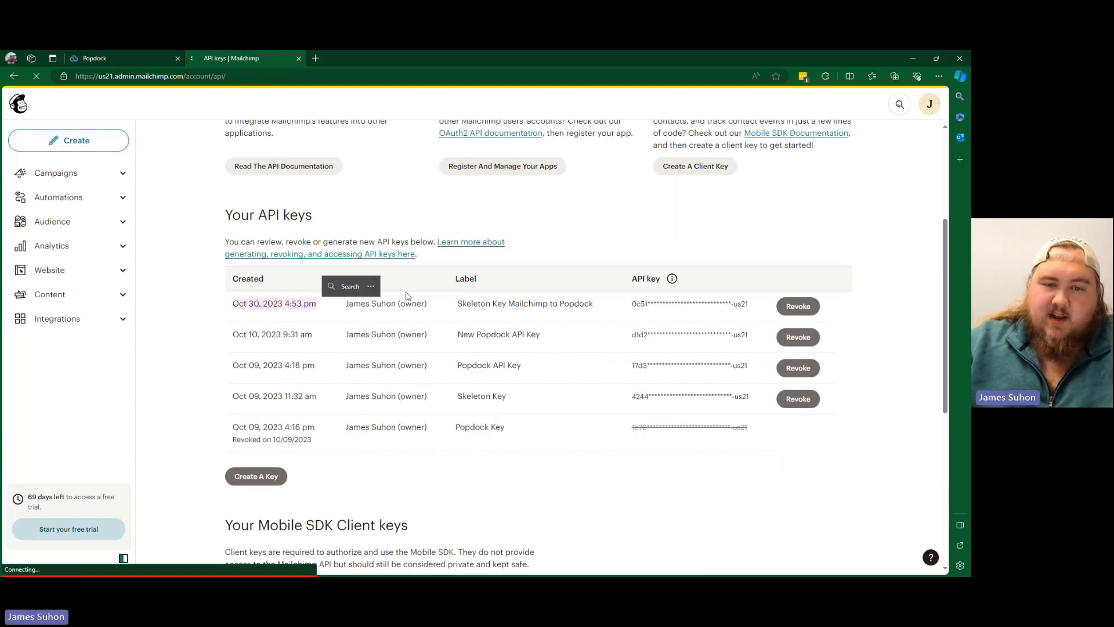
left_click(637, 223)
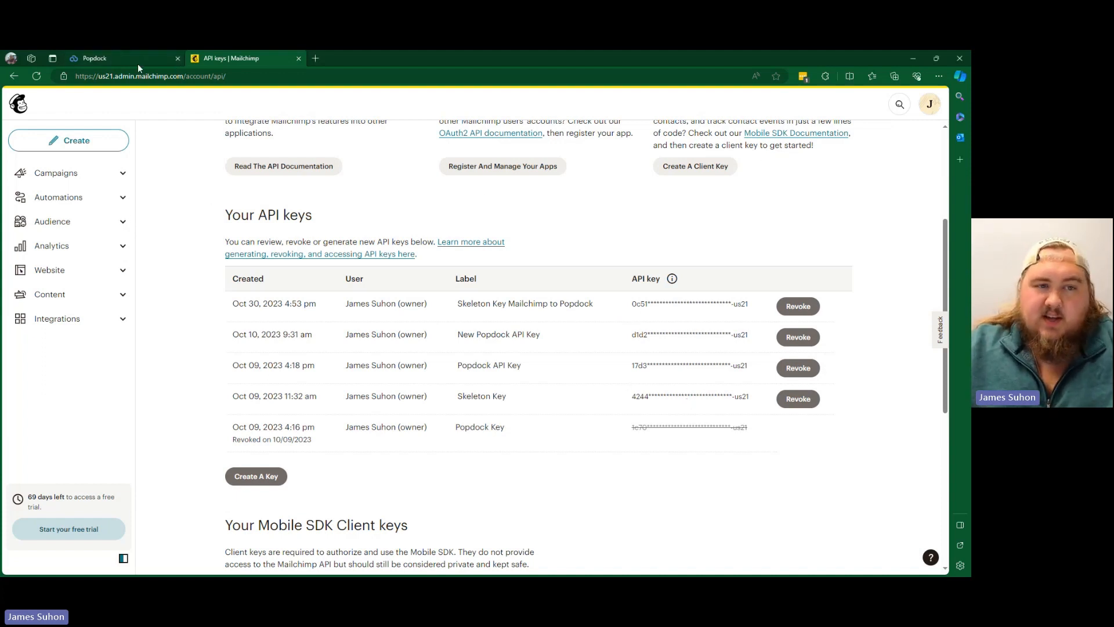
- Switch to Popdock, paste the API key into the Mailchimp connector form, and validate and connect the connector
left_click(116, 58)
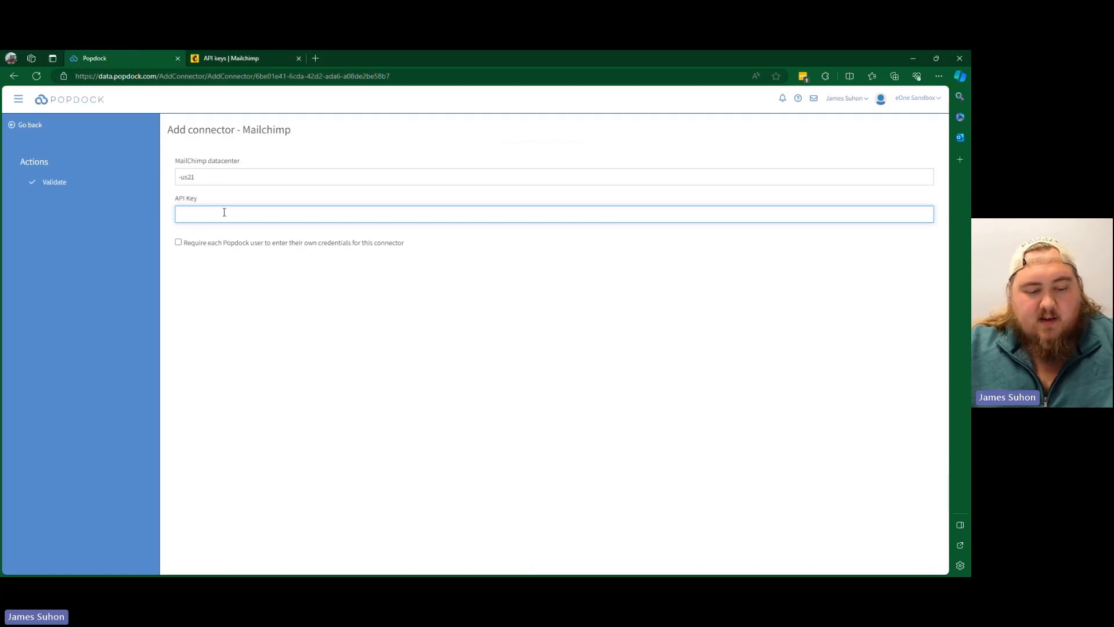
key("ctrl+v")
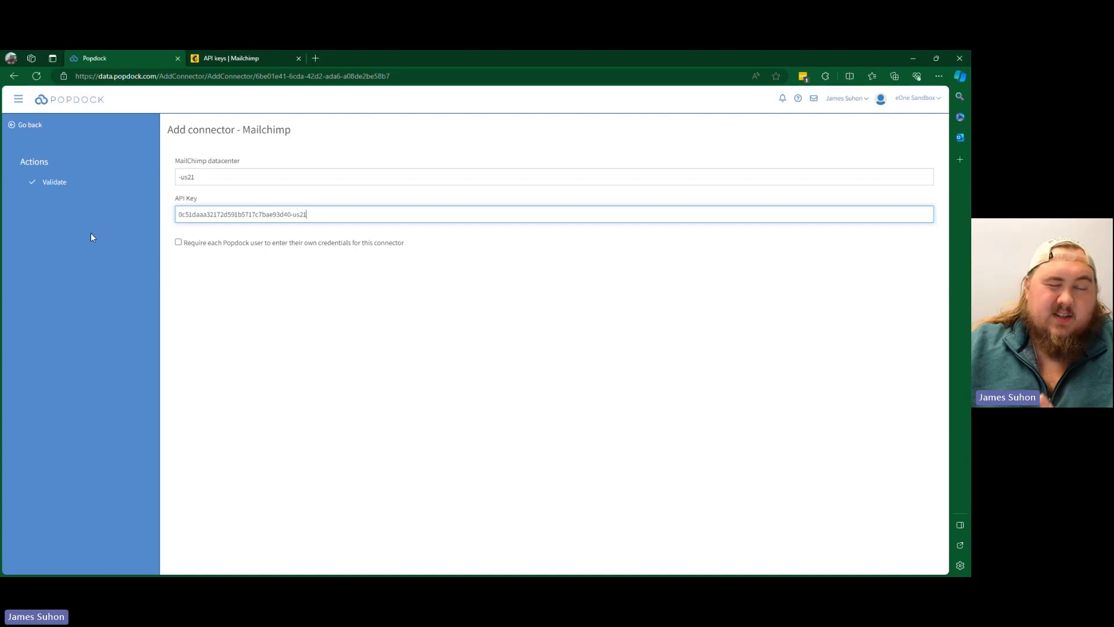
left_click(61, 183)
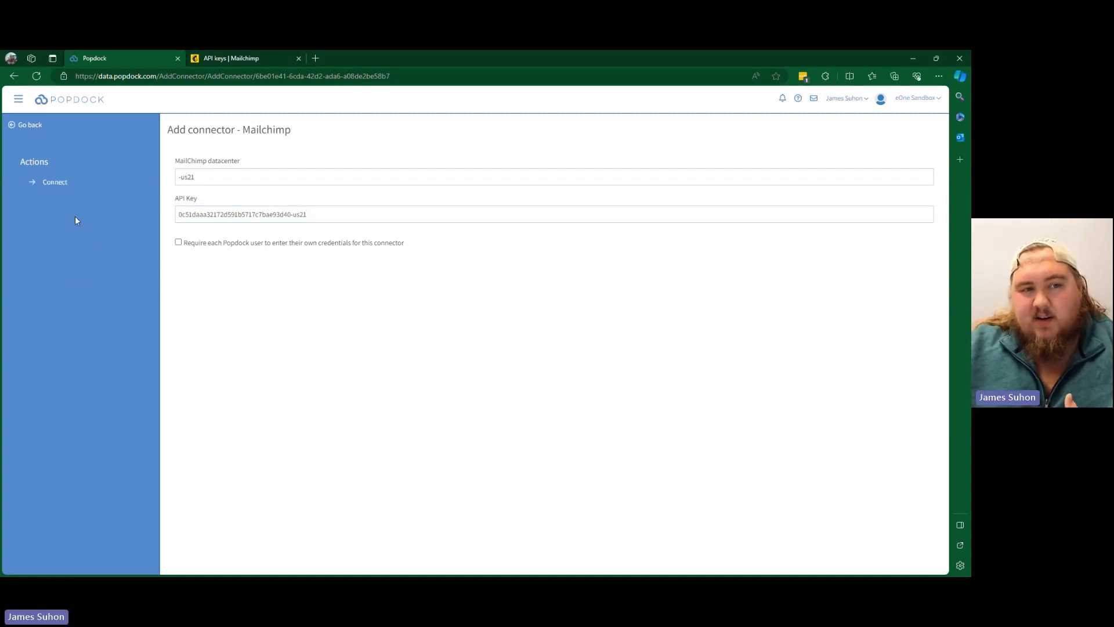
left_click(63, 183)
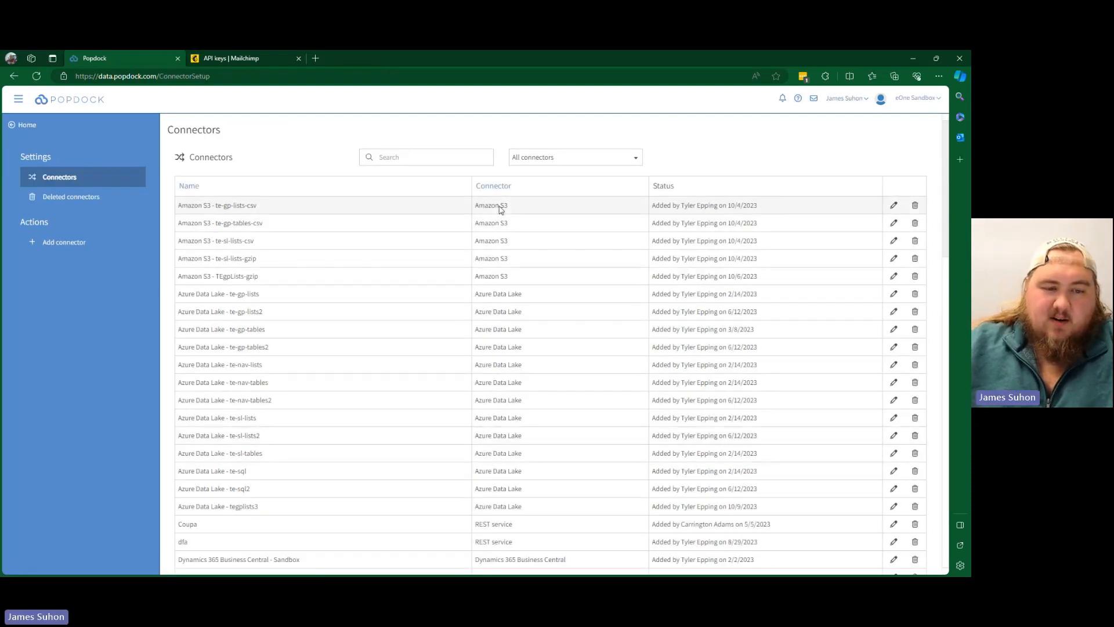
scroll(500, 209, "down", 12)
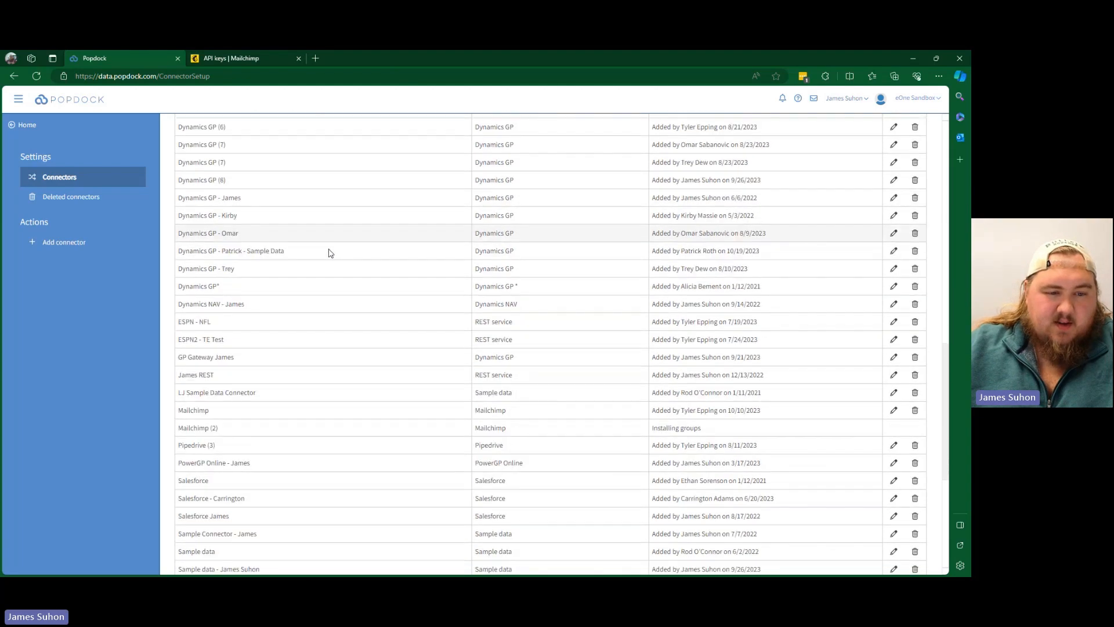
- Rename the newly added Mailchimp (2) connector to the owner's first name followed by ' - Mailchimp', and open the connector's lists
scroll(328, 253, "down", 1)
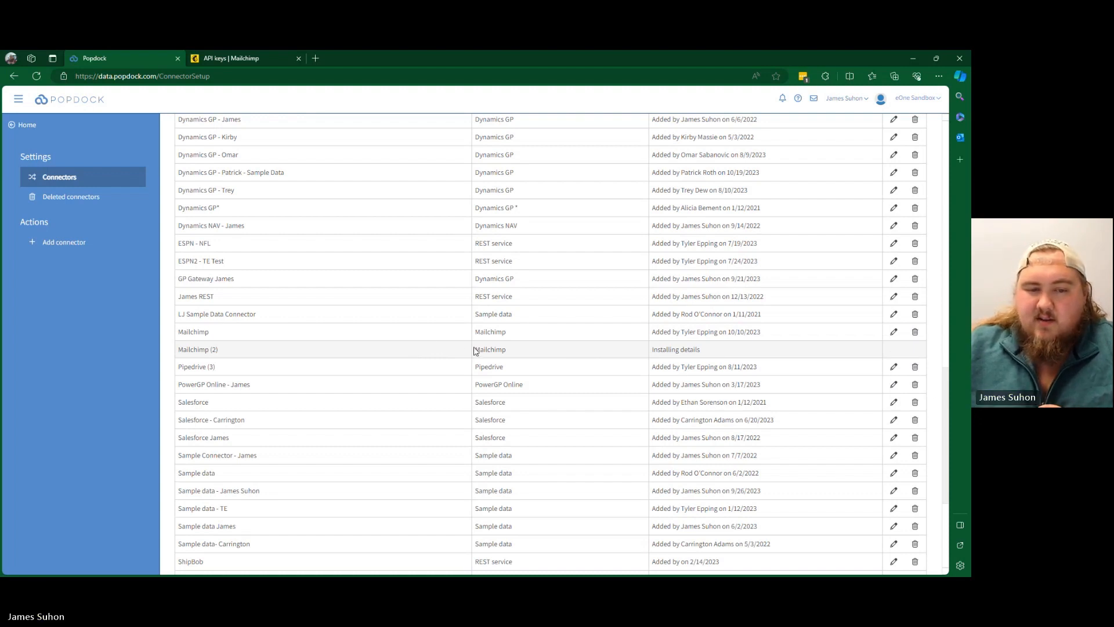
scroll(423, 341, "down", 1)
scroll(331, 316, "up", 1)
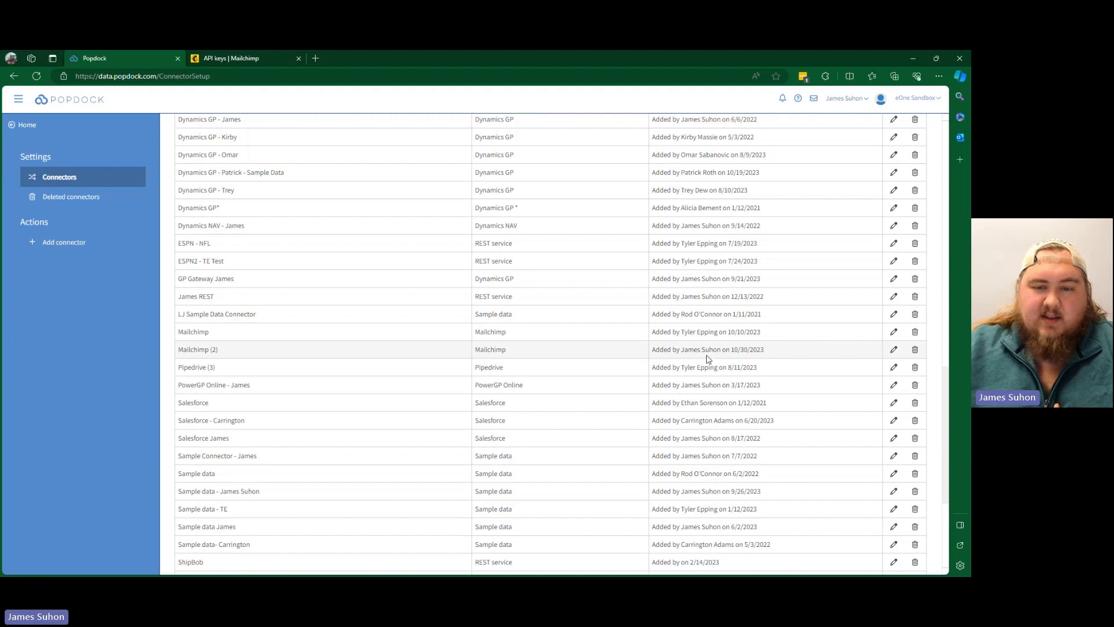
left_click(893, 349)
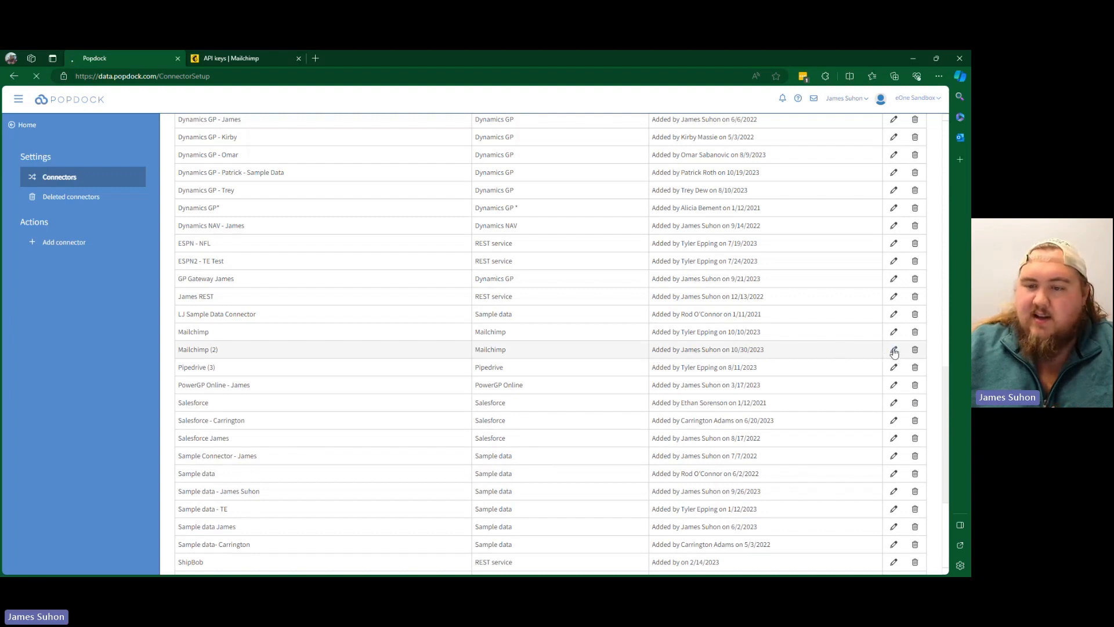
triple_click(236, 200)
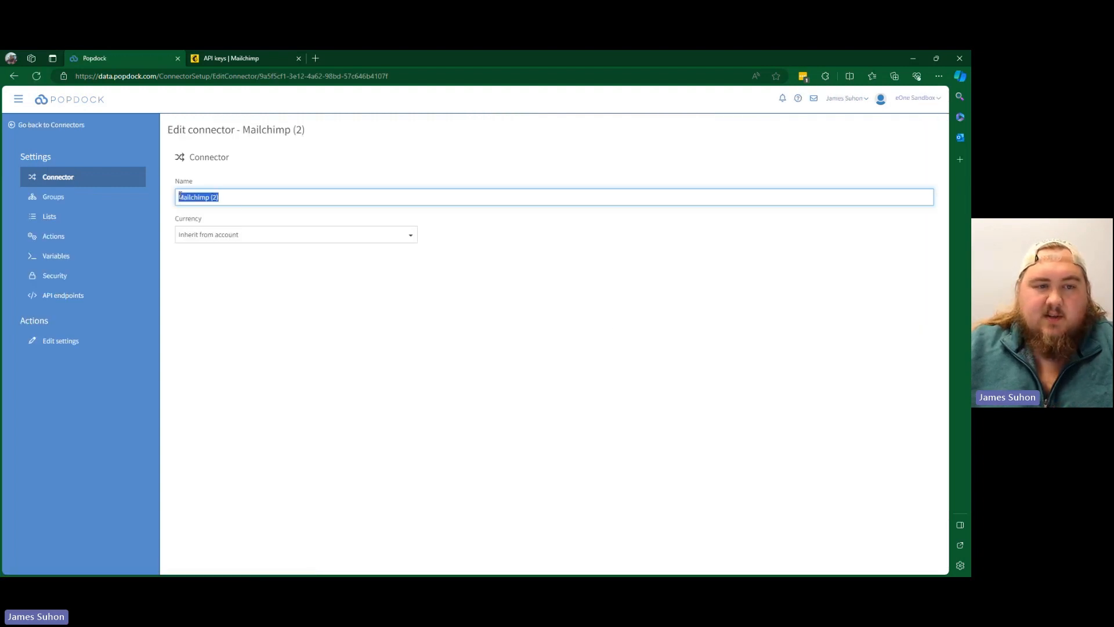
type("James")
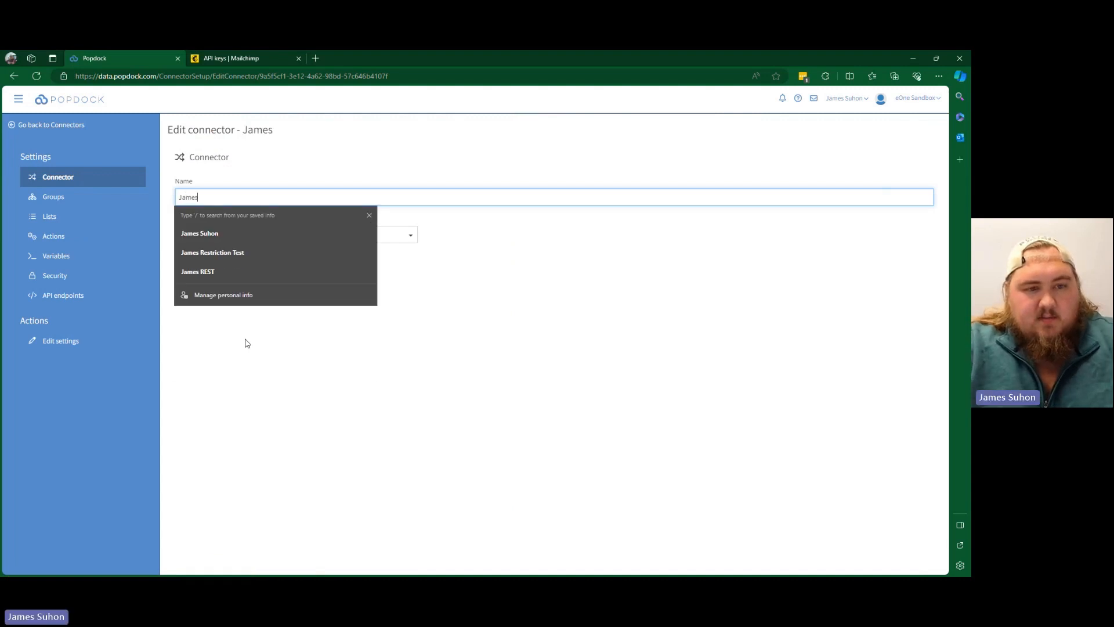
type(" - Mailchimp")
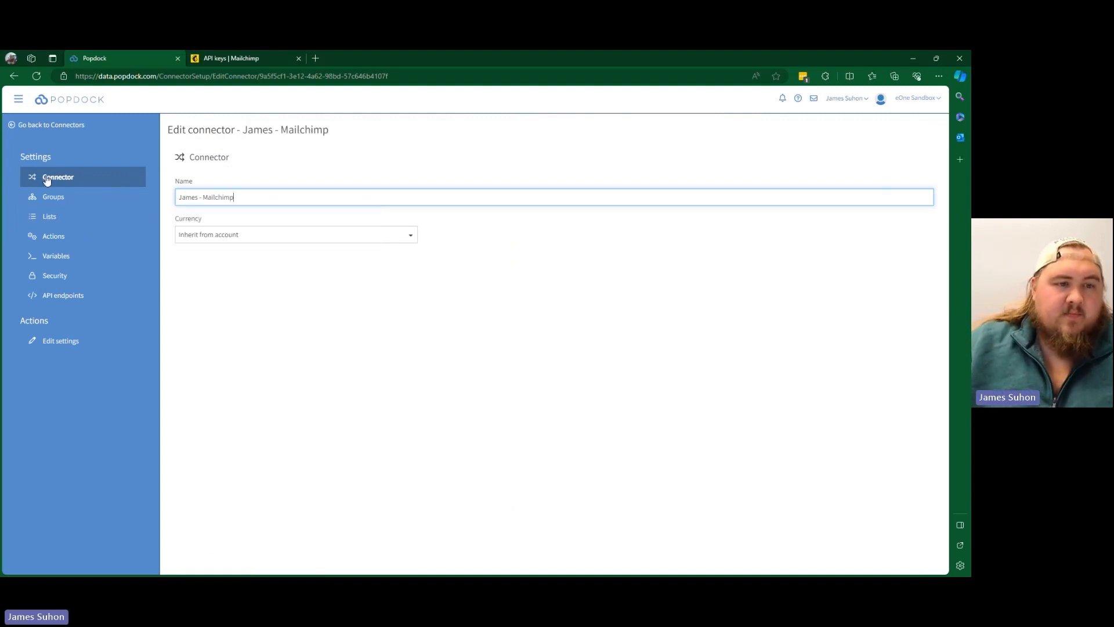
left_click(54, 217)
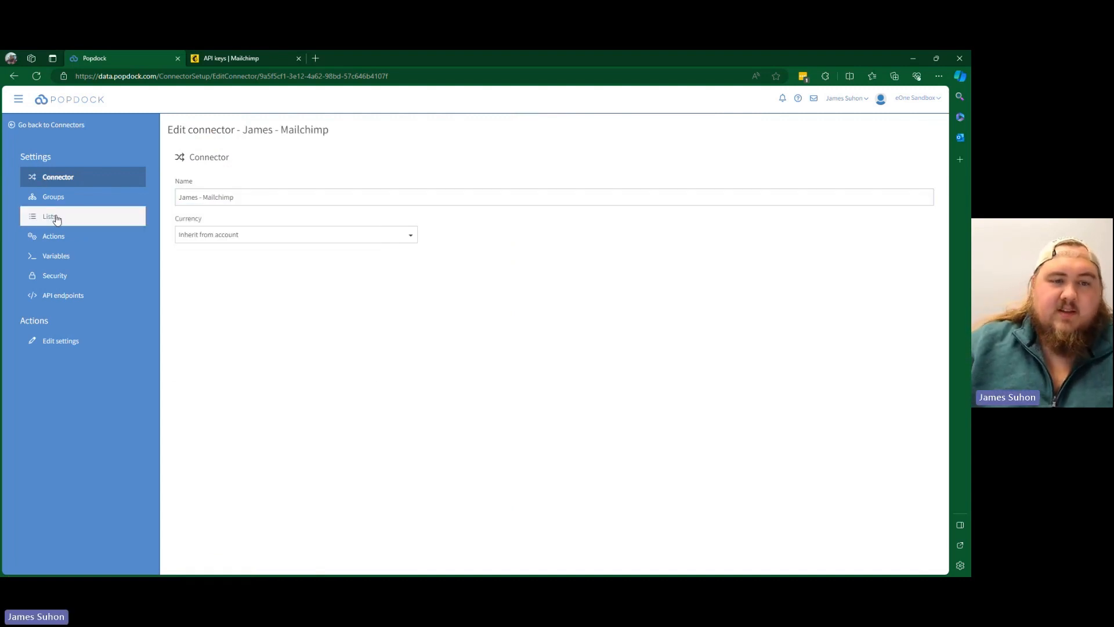